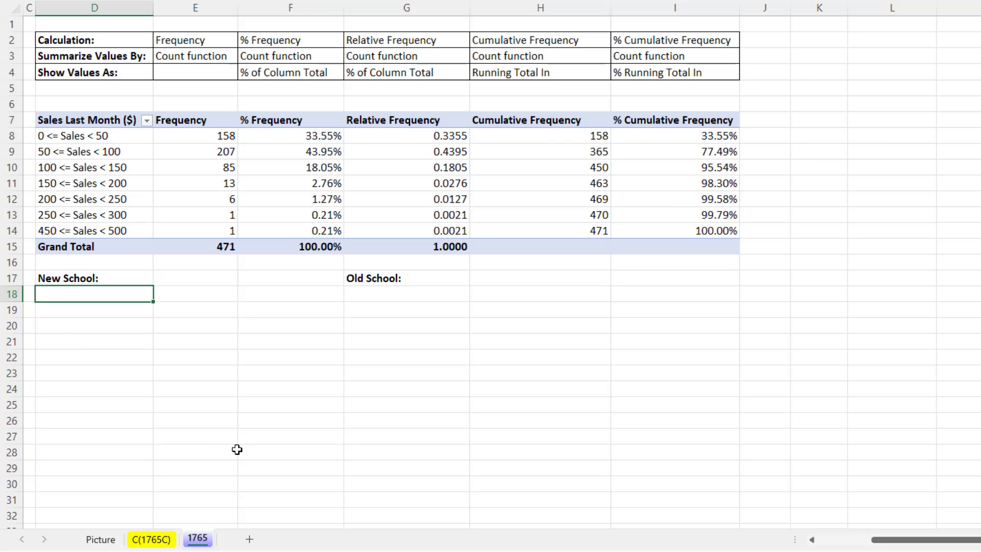
Enter =SEQUENCE(COLUMNS(E2:I2)) in D18 so the numbers 1 to 5 spill down D18:D22.
{"action": "type", "text": "=s"}
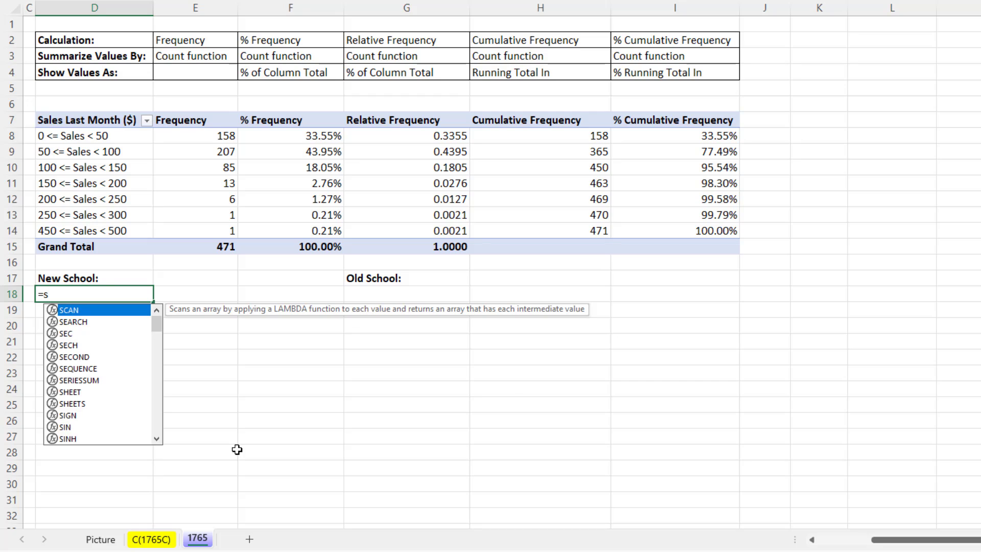
{"action": "type", "text": "eq"}
{"action": "key", "text": "Tab"}
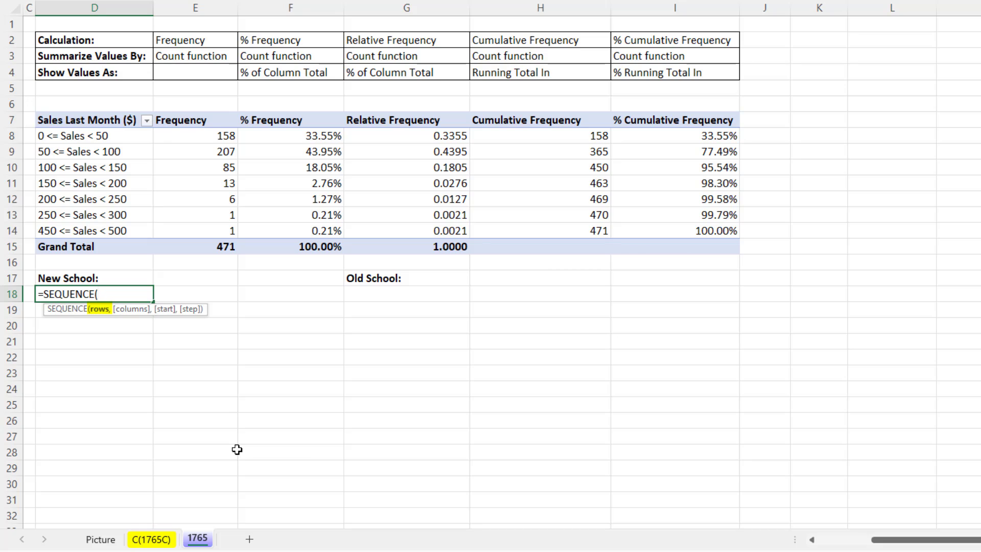
{"action": "type", "text": "col"}
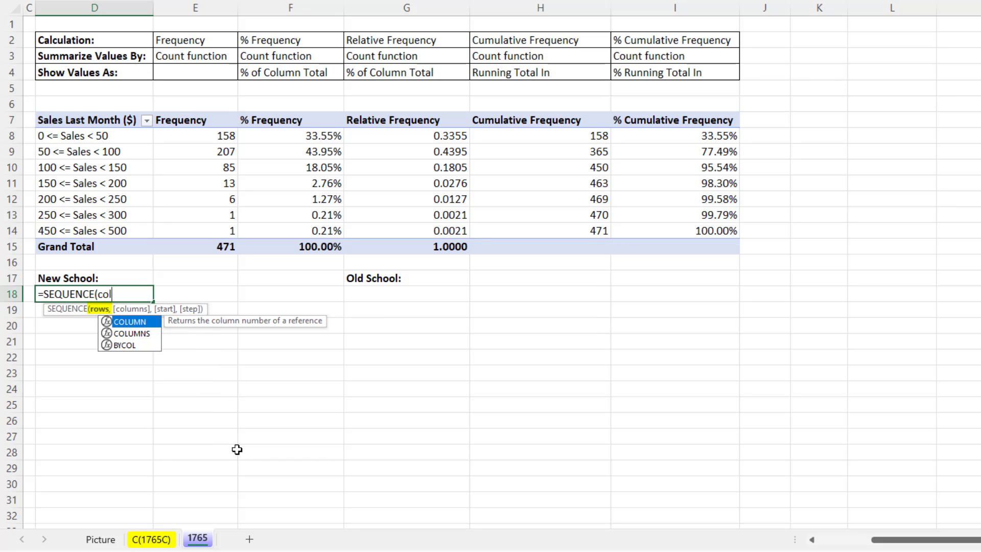
{"action": "key", "text": "Down"}
{"action": "key", "text": "Tab"}
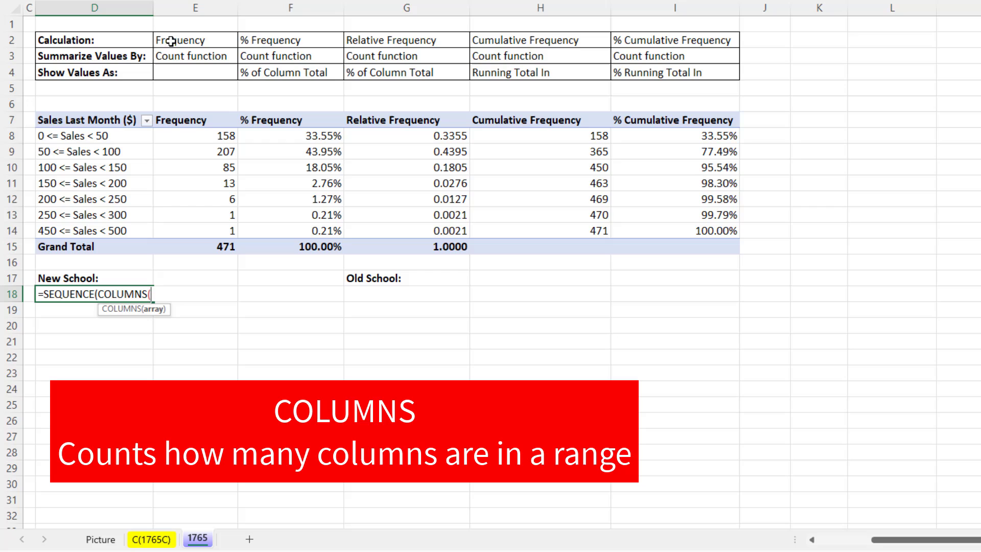
{"action": "left_click_drag", "start_coordinate": [171, 41], "coordinate": [667, 43]}
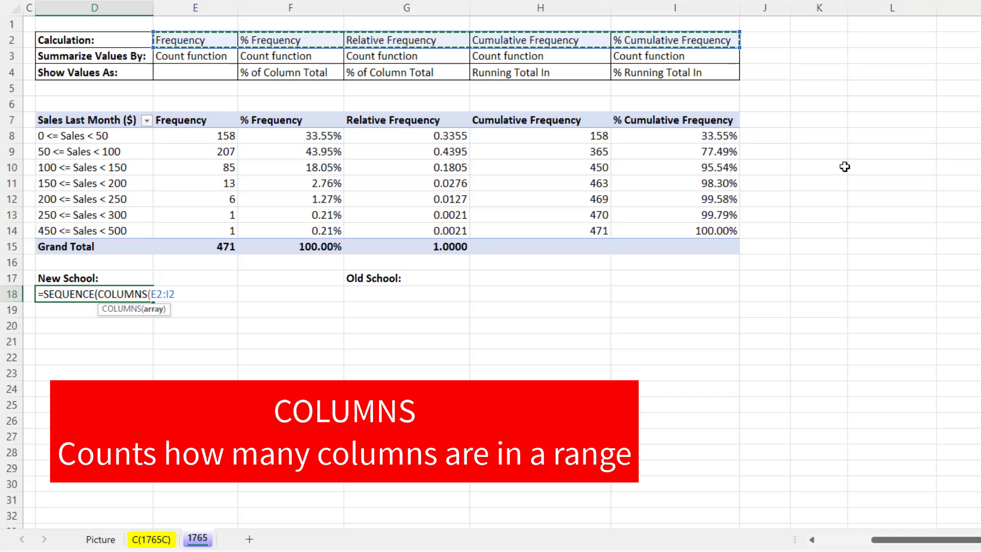
{"action": "type", "text": "))"}
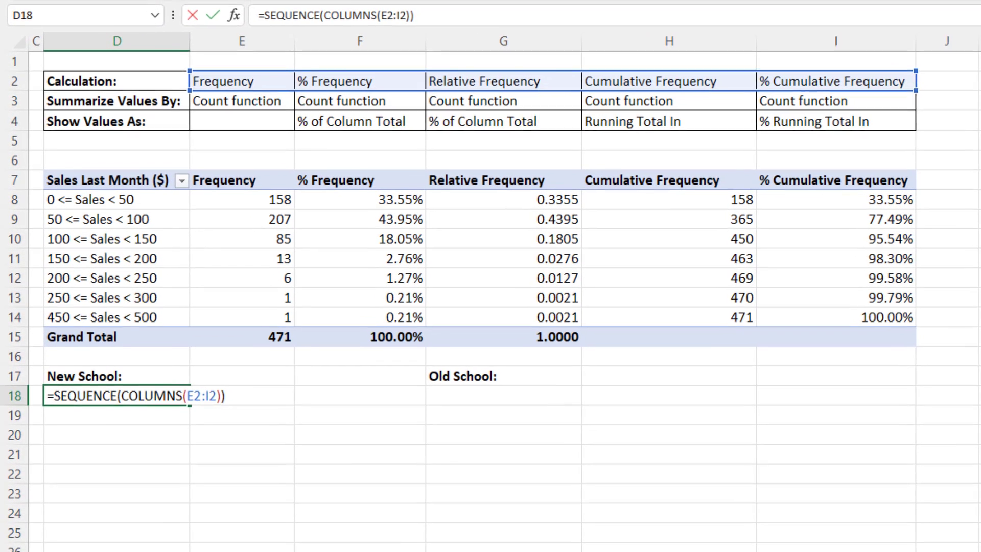
{"action": "key", "text": "Return"}
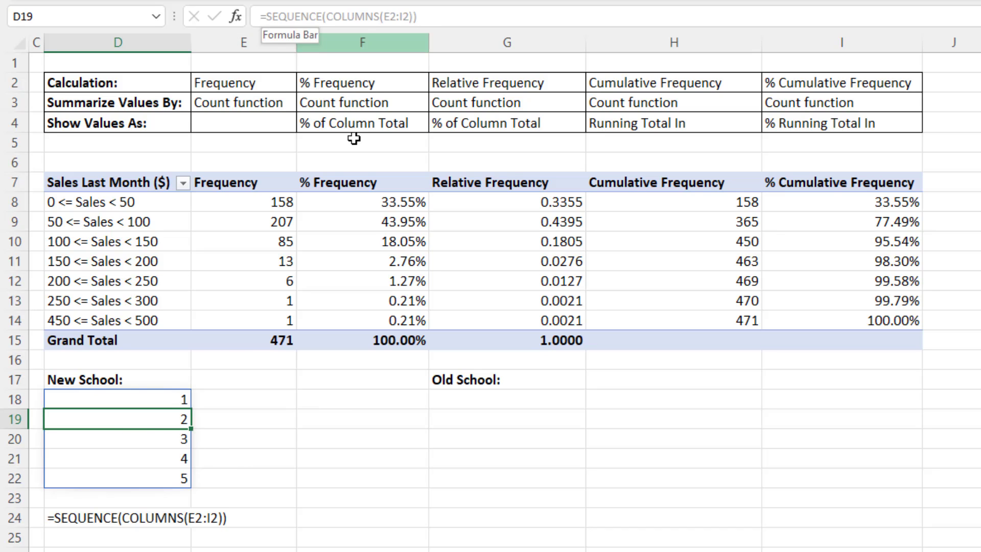
{"action": "left_click", "coordinate": [168, 459]}
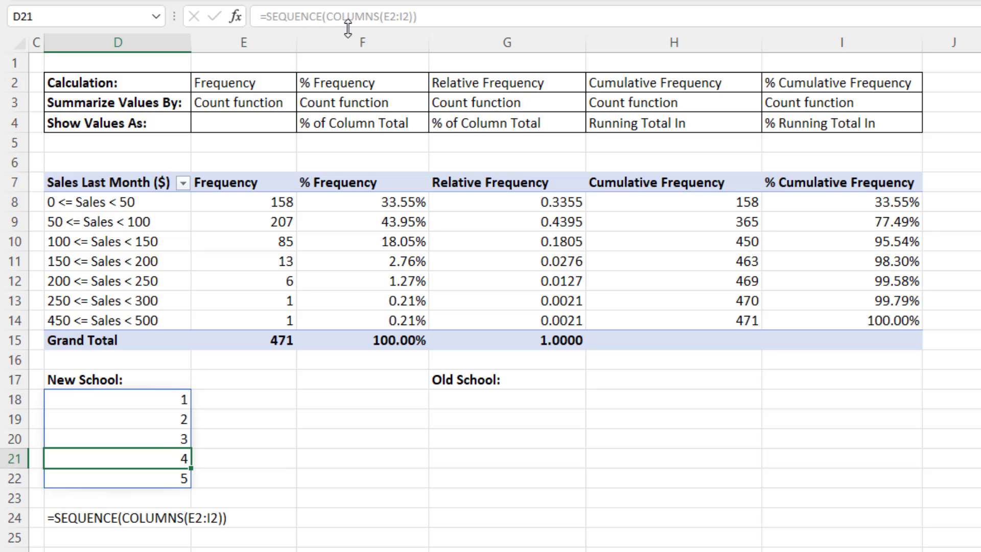
{"action": "left_click", "coordinate": [155, 399]}
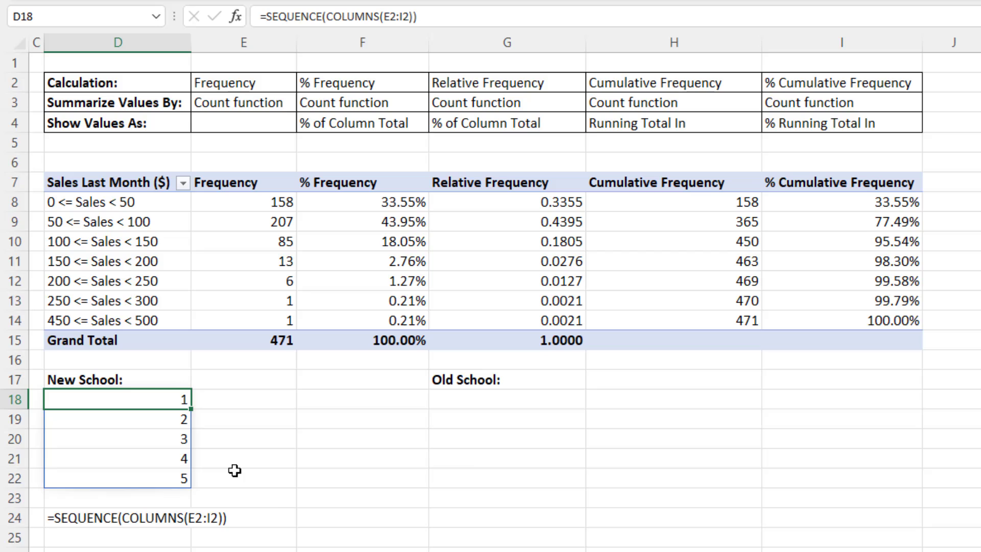
Append &") " to D18's SEQUENCE formula so the numbers read 1) to 5).
{"action": "key", "text": "F2"}
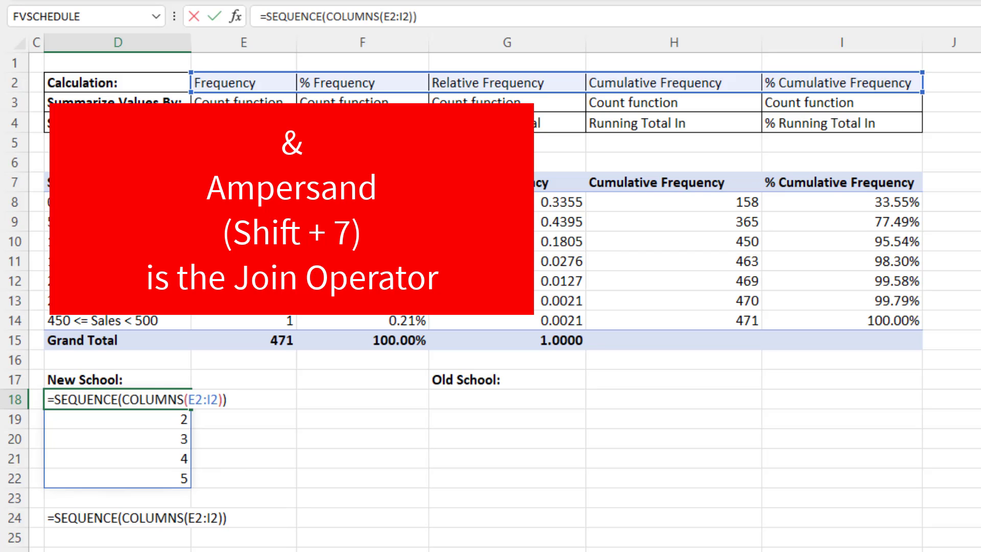
{"action": "type", "text": "&\""}
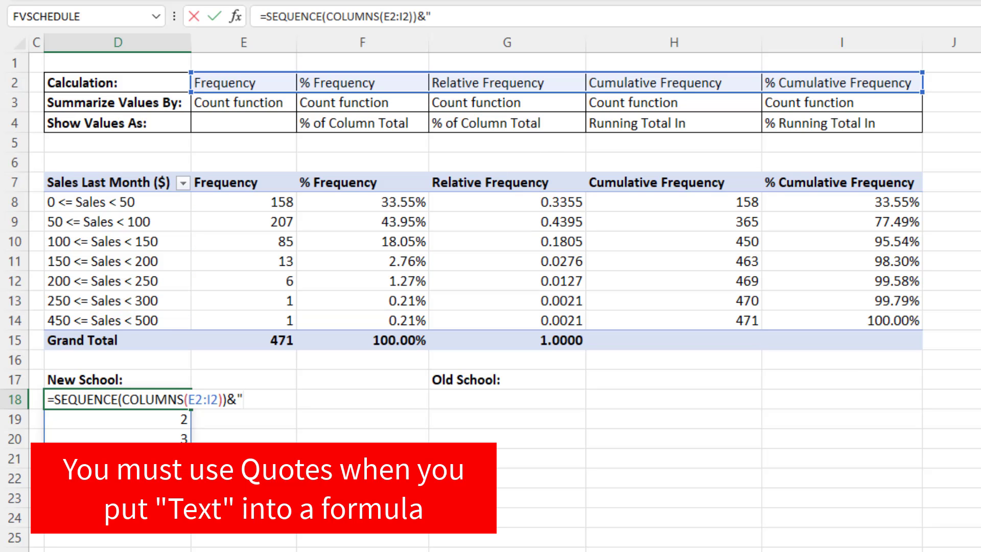
{"action": "type", "text": ") \""}
{"action": "key", "text": "ctrl+Return"}
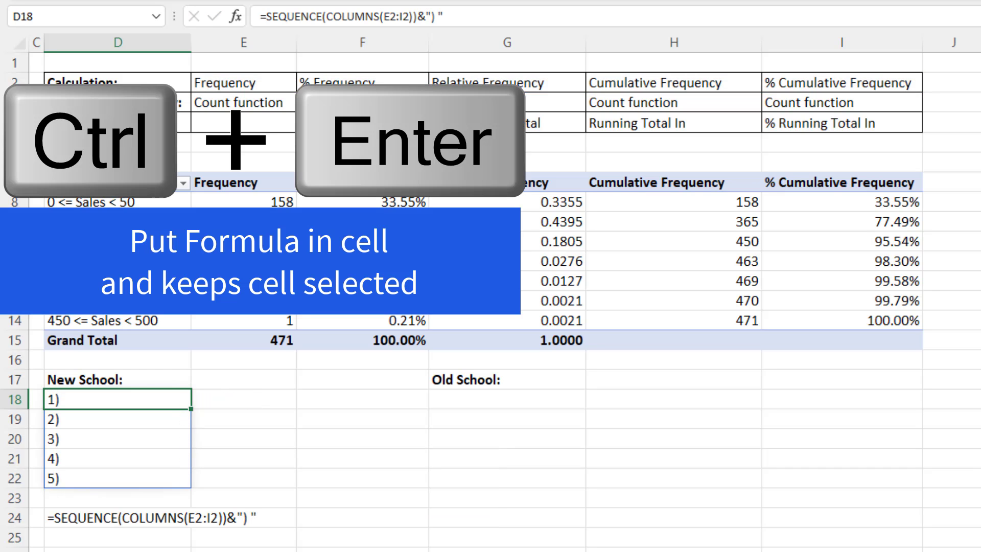
Extend D18's formula with &TRANSPOSE(E2:I2) to add the calculation names after each number.
{"action": "key", "text": "F2"}
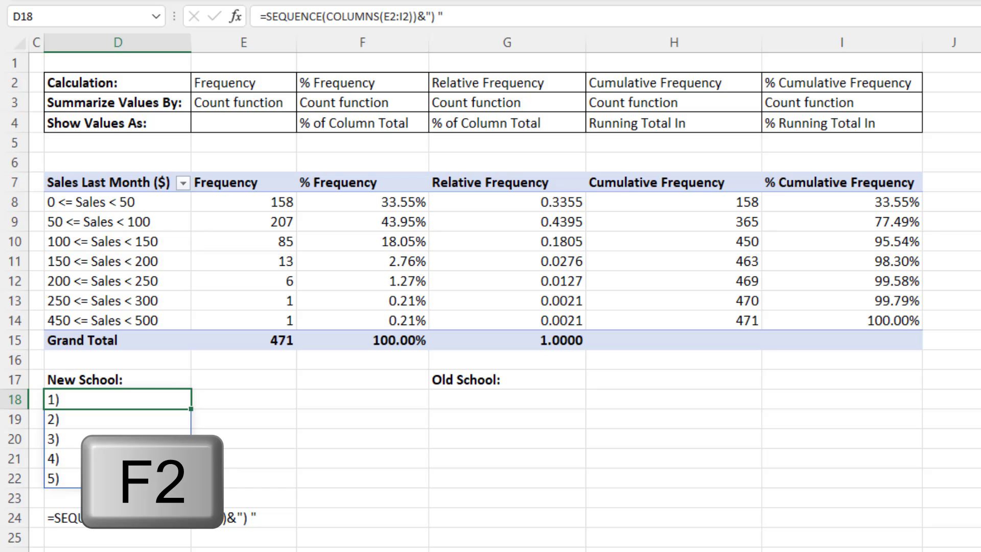
{"action": "type", "text": "&"}
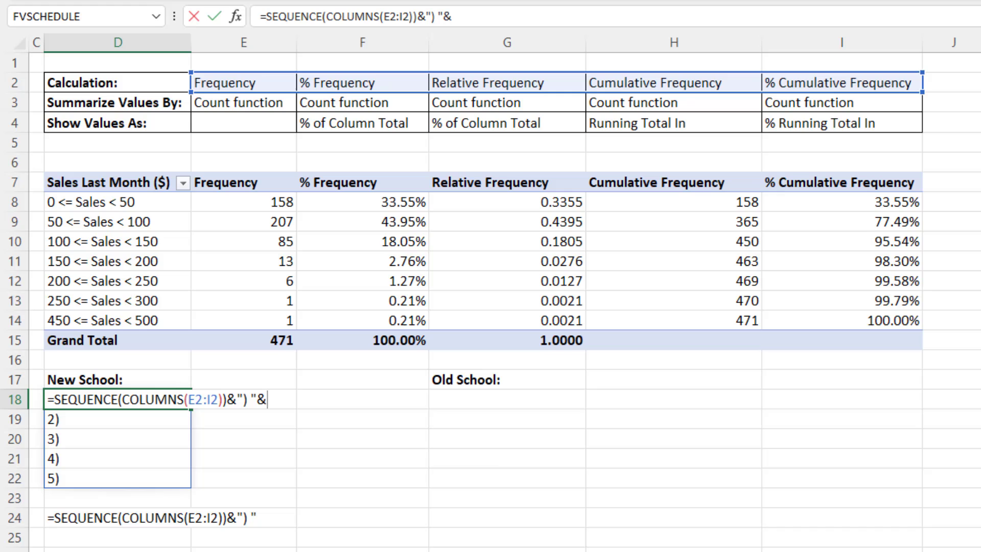
{"action": "type", "text": "tr"}
{"action": "key", "text": "Tab"}
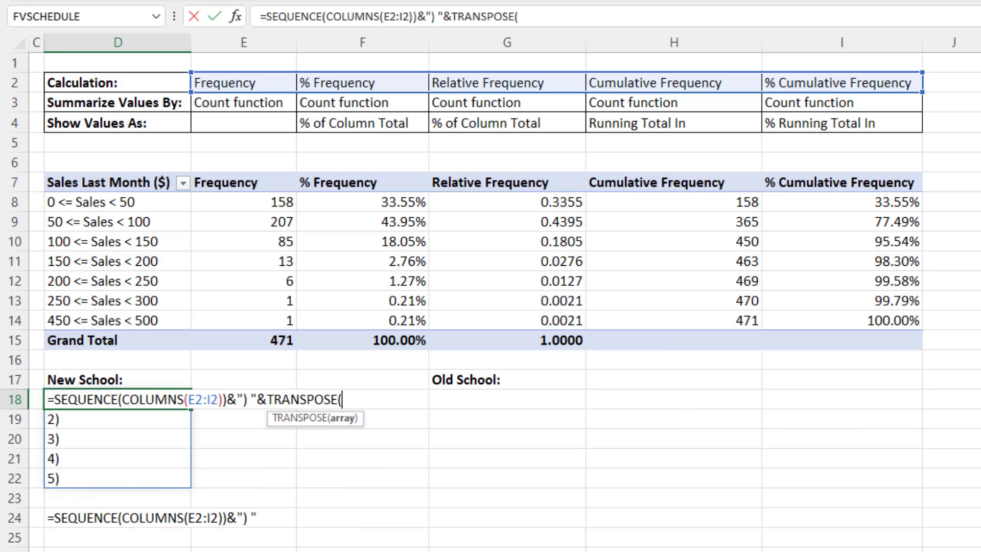
{"action": "left_click_drag", "start_coordinate": [233, 79], "coordinate": [841, 87]}
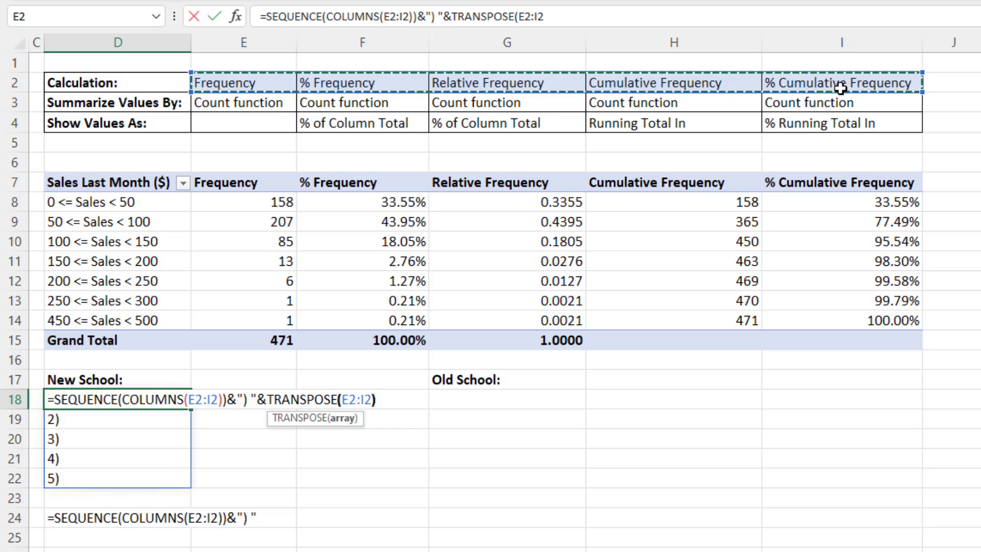
{"action": "type", "text": ")"}
{"action": "key", "text": "Return"}
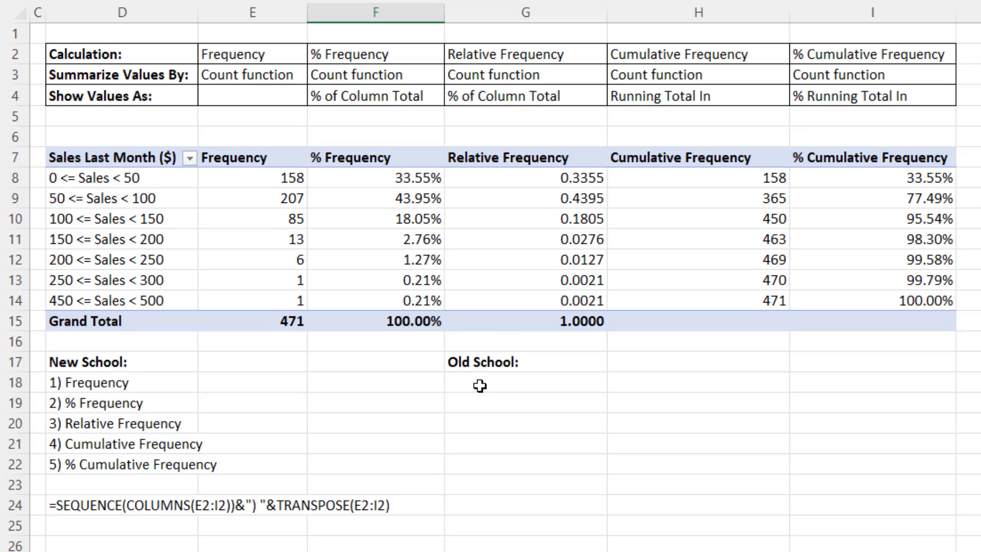
Enter =ROWS(G$18:G18) in G18 under Old School, returning 1.
{"action": "left_click", "coordinate": [460, 402]}
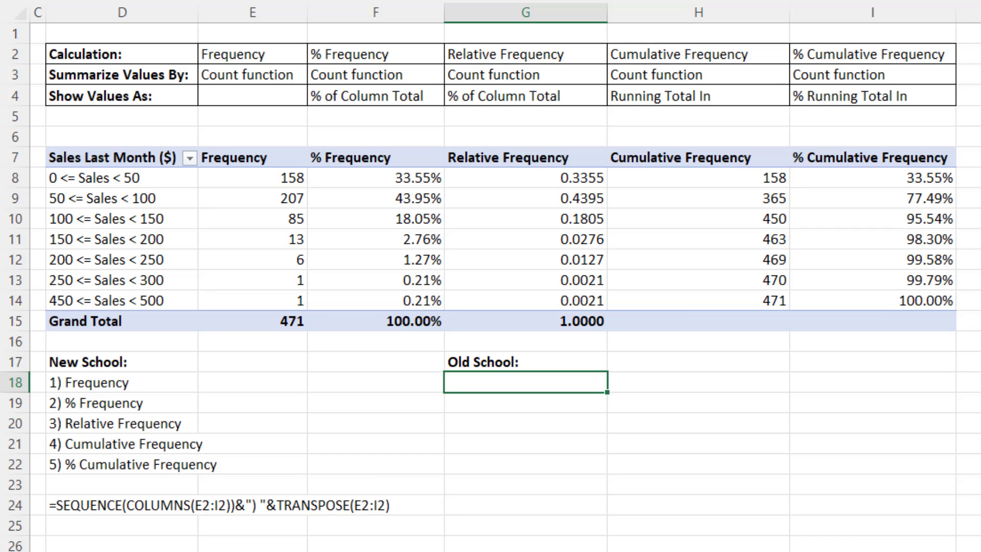
{"action": "type", "text": "=Rows"}
{"action": "key", "text": "Tab"}
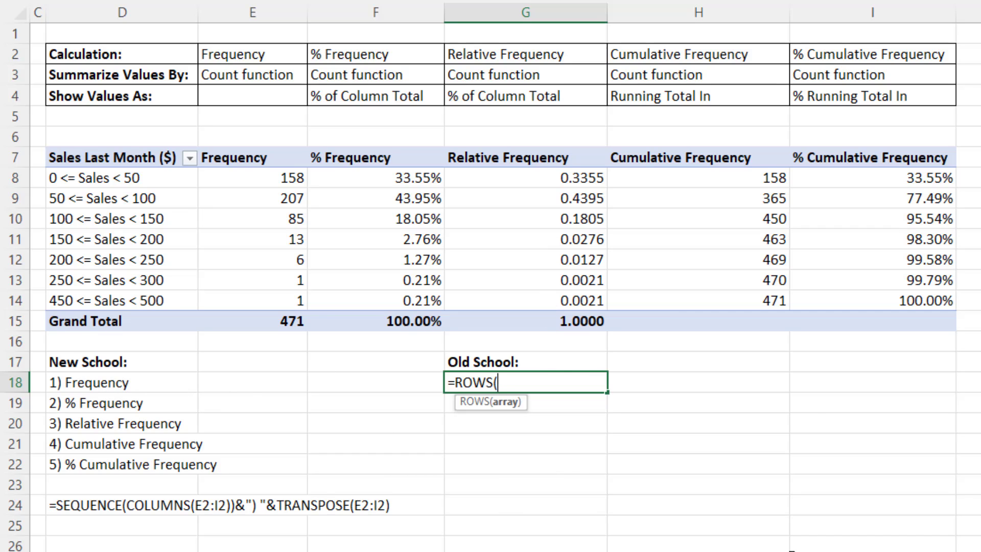
{"action": "type", "text": "G$18:G18"}
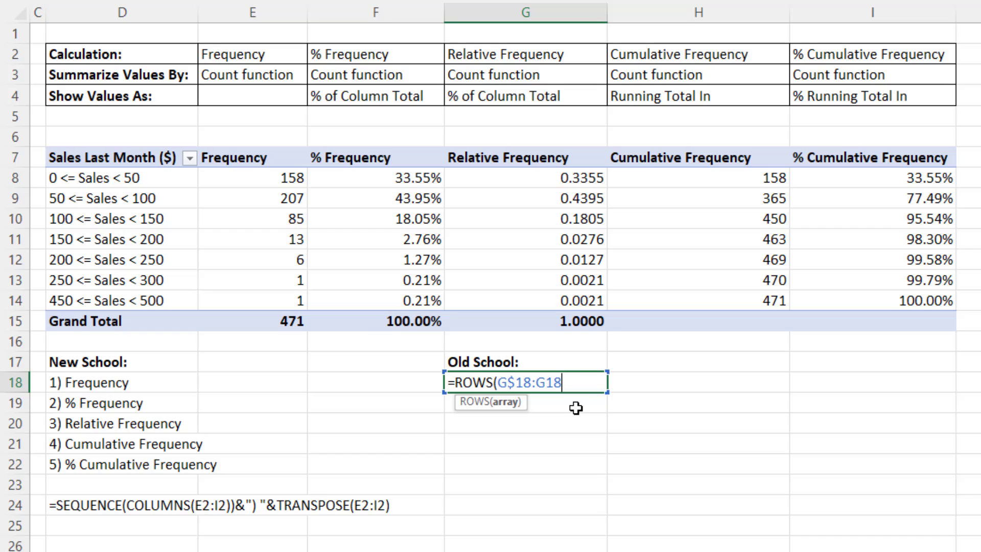
{"action": "type", "text": ")"}
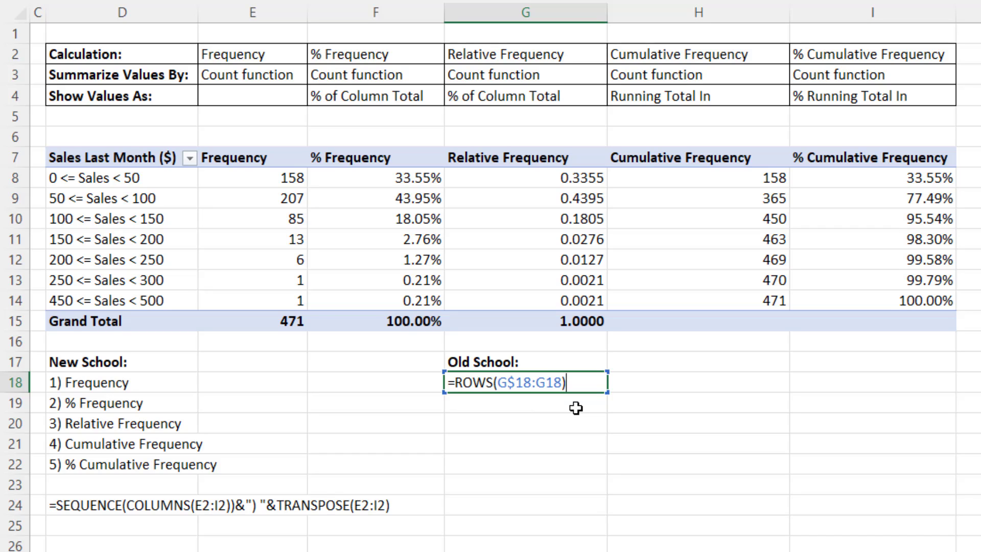
{"action": "key", "text": "ctrl+Return"}
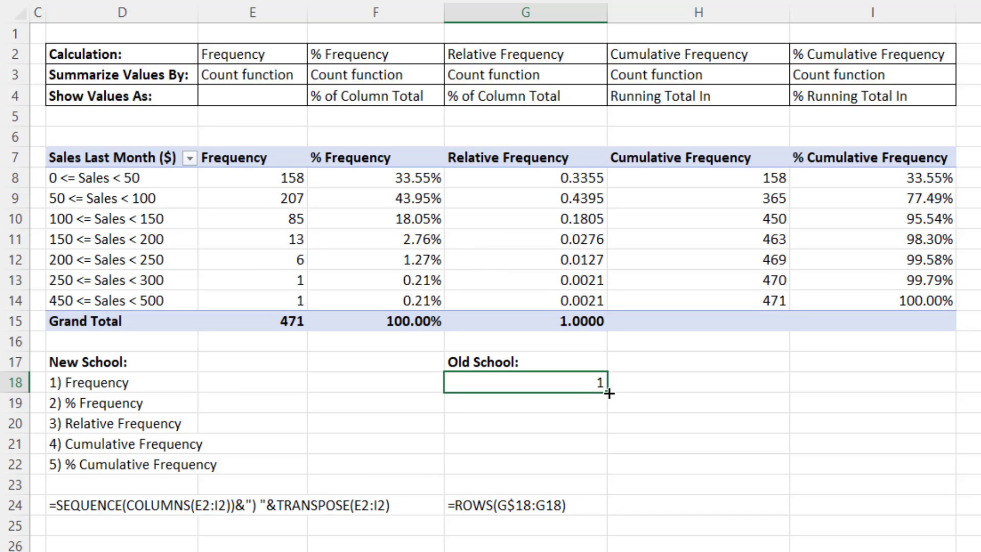
Copy the ROWS formula down to G22 and inspect its expanding range there.
{"action": "left_click_drag", "start_coordinate": [608, 392], "coordinate": [611, 467]}
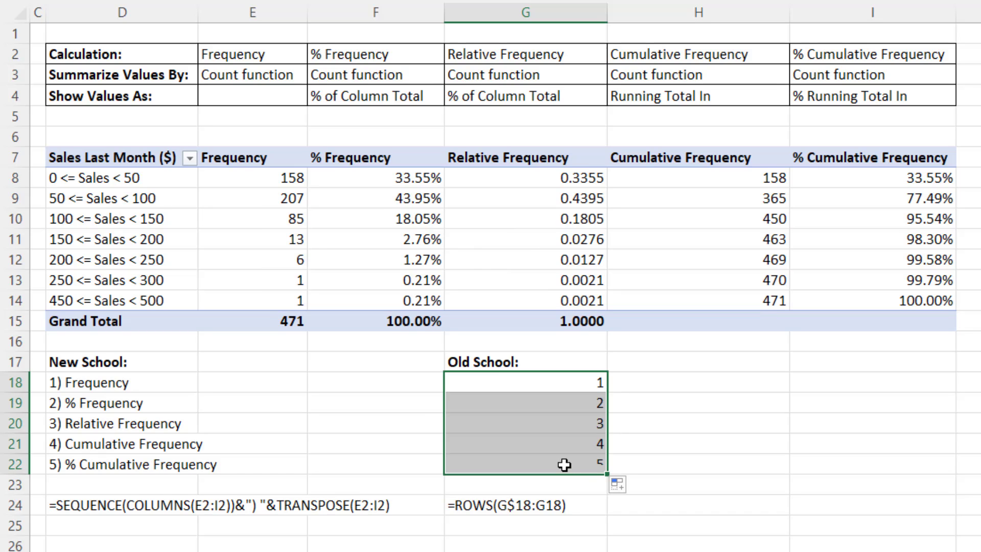
{"action": "left_click", "coordinate": [564, 464]}
{"action": "key", "text": "F2"}
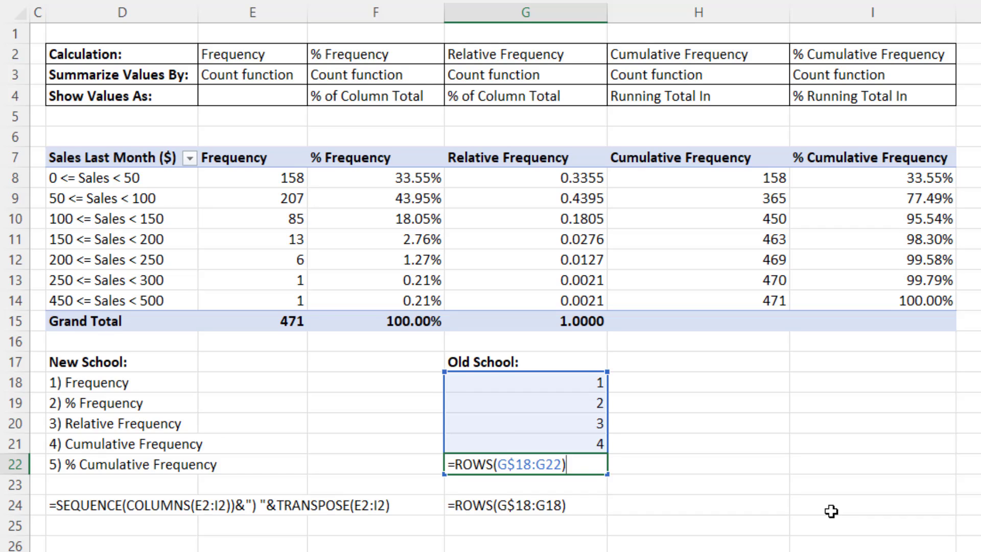
{"action": "key", "text": "Return"}
Append &") " to G18's formula and fill it down through G22 to show 1) to 5).
{"action": "left_click", "coordinate": [591, 381]}
{"action": "key", "text": "F2"}
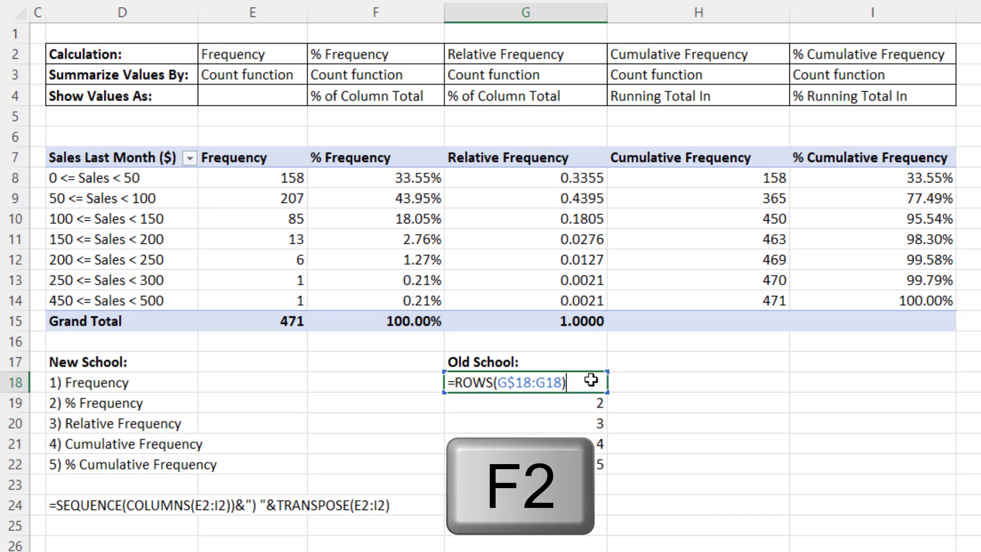
{"action": "type", "text": "&"}
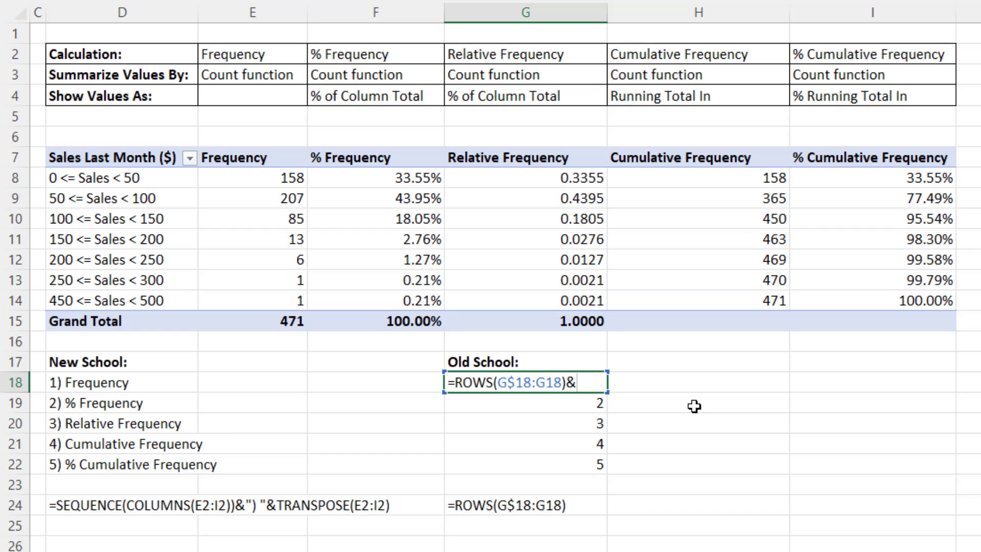
{"action": "type", "text": "\") \""}
{"action": "key", "text": "ctrl+Return"}
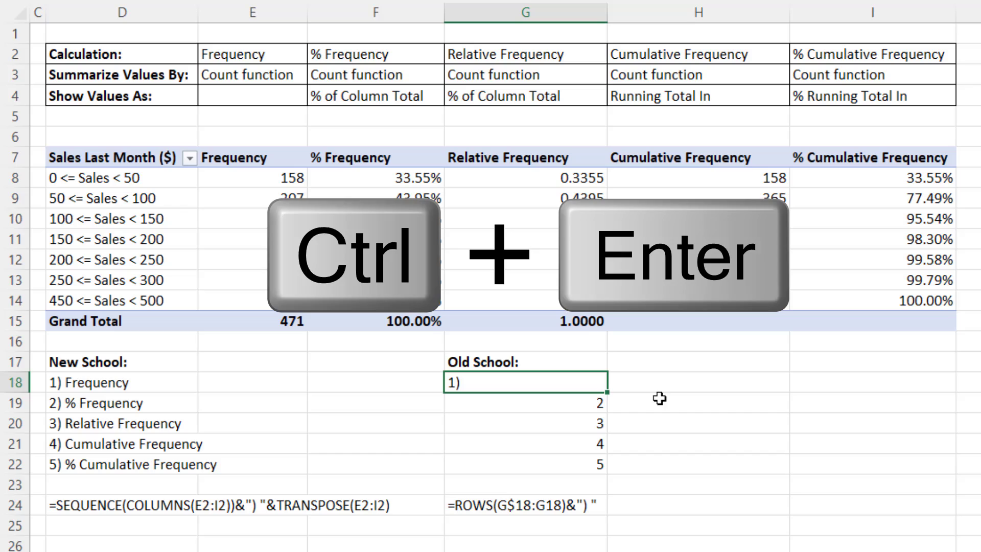
{"action": "double_click", "coordinate": [608, 393]}
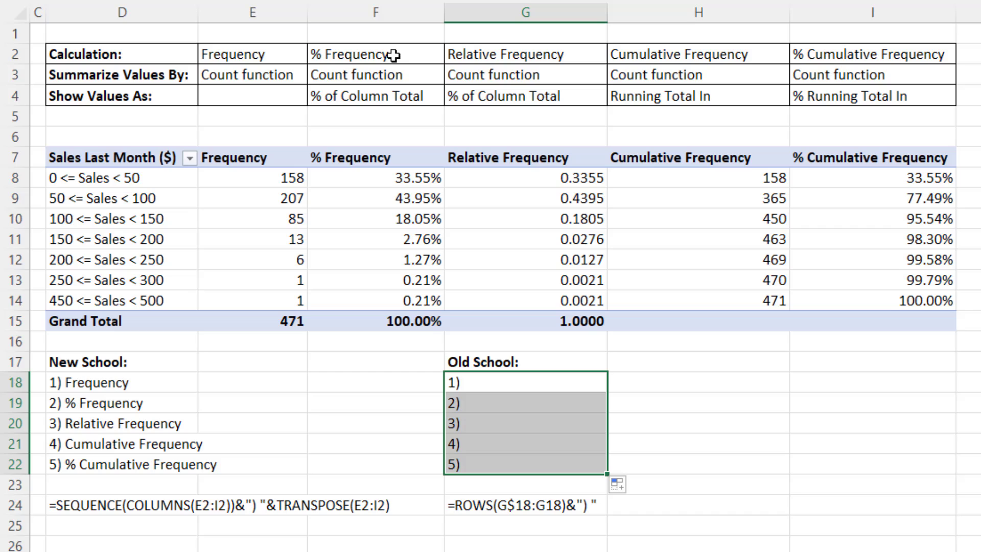
Extend G18's formula with &INDEX($E$2:$I$2, using the locked Calculation headings as the array.
{"action": "left_click", "coordinate": [516, 382]}
{"action": "key", "text": "F2"}
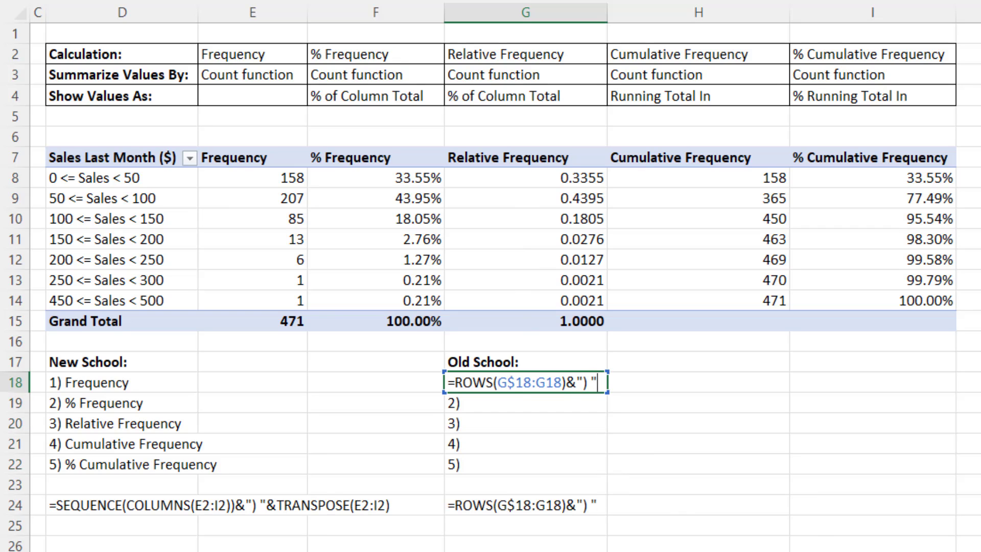
{"action": "type", "text": "&IN"}
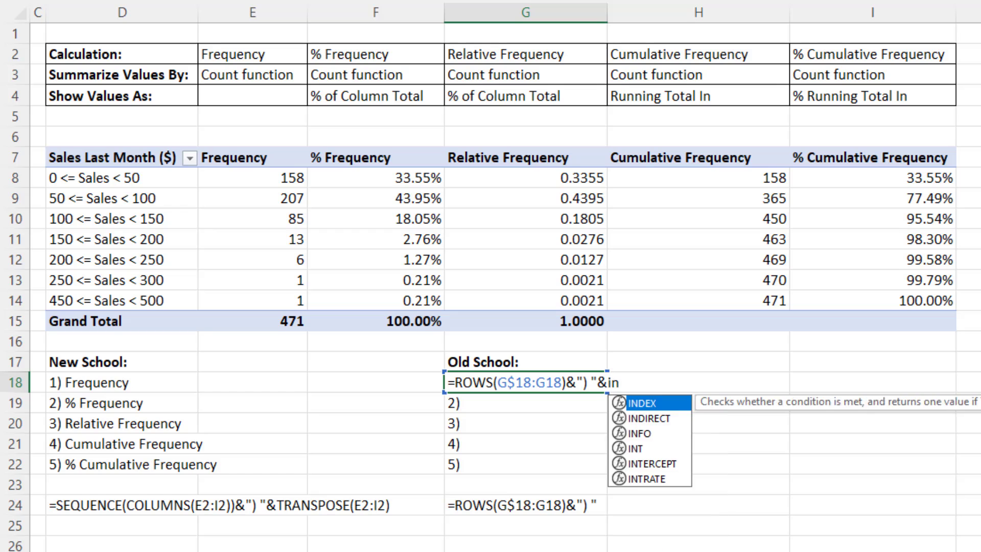
{"action": "key", "text": "Tab"}
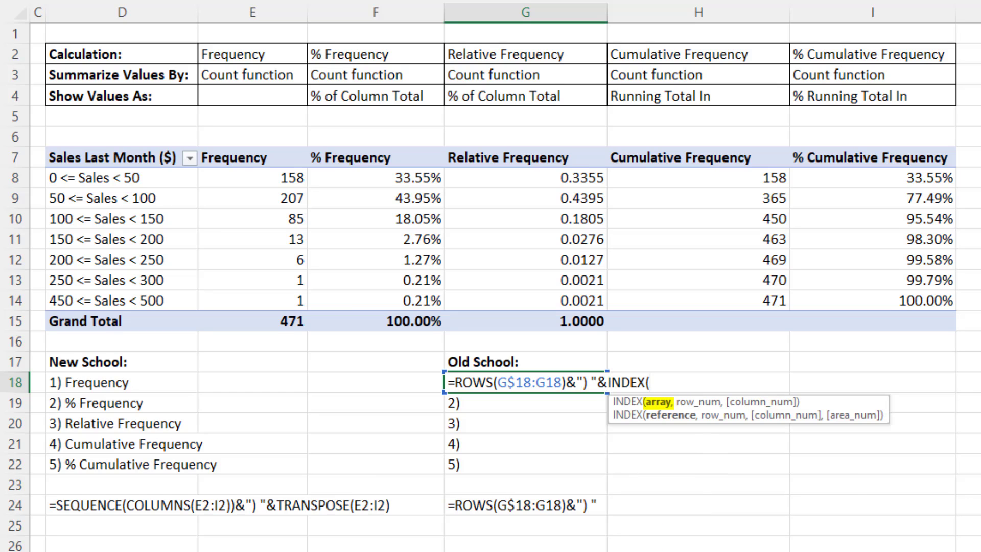
{"action": "left_click", "coordinate": [241, 55]}
{"action": "left_click_drag", "start_coordinate": [340, 55], "coordinate": [564, 55]}
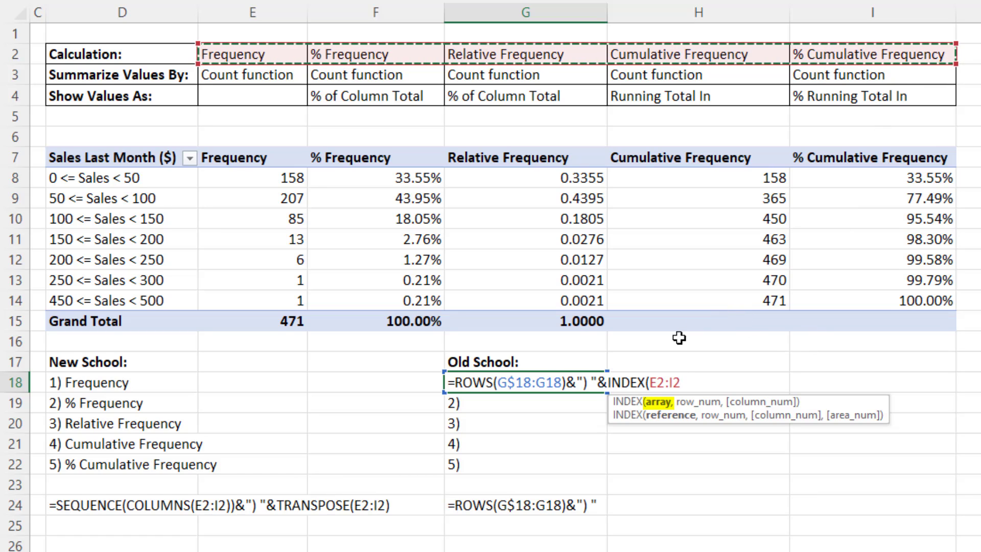
{"action": "key", "text": "F4"}
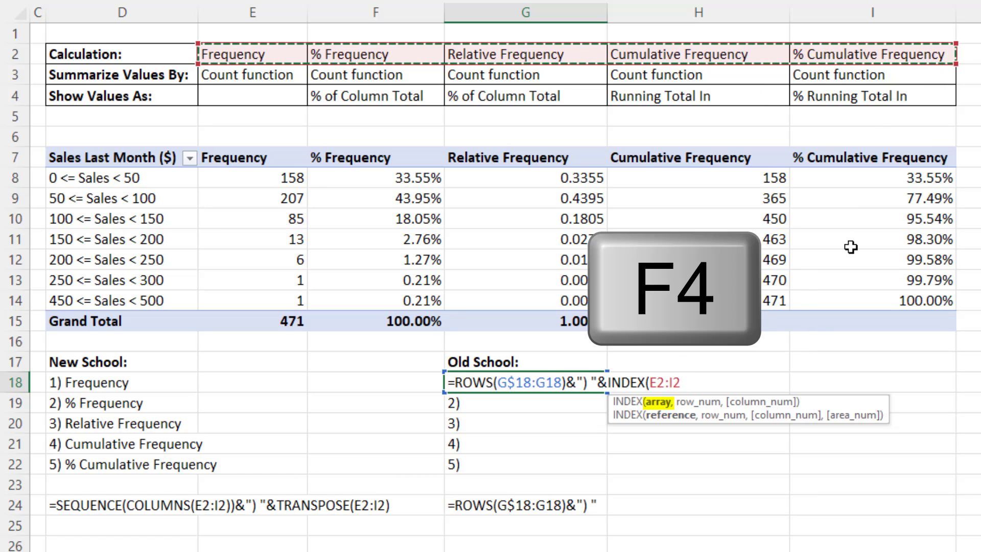
{"action": "type", "text": ","}
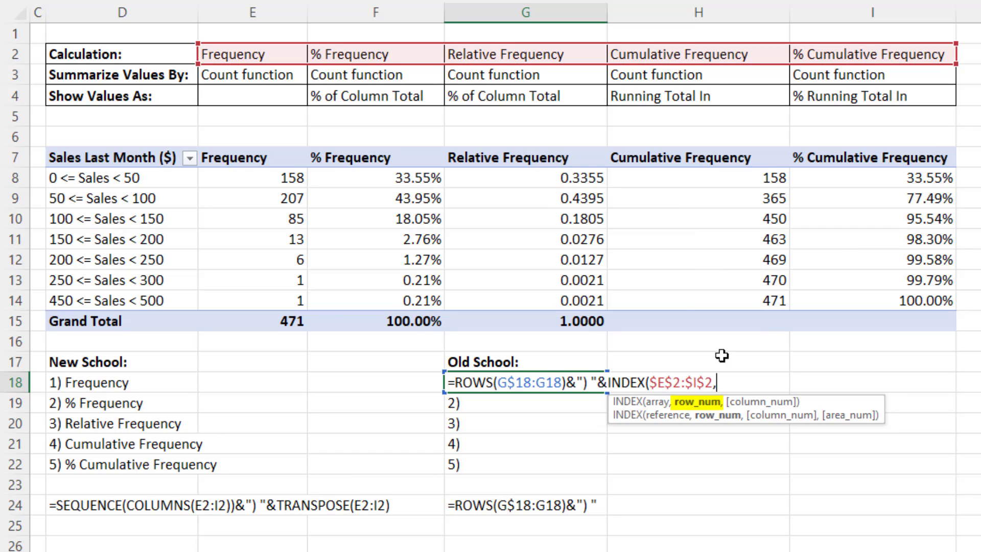
{"action": "type", "text": ","}
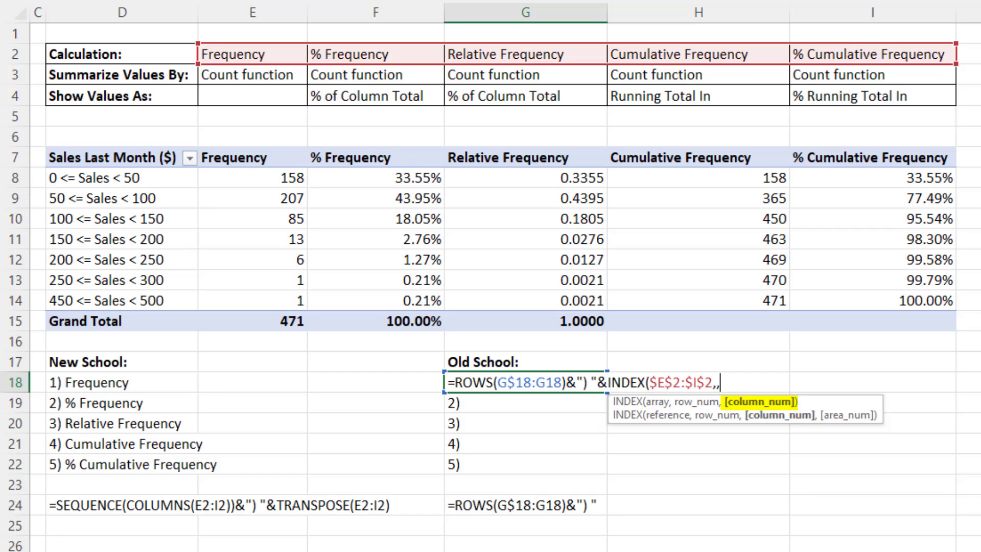
{"action": "key", "text": "BackSpace"}
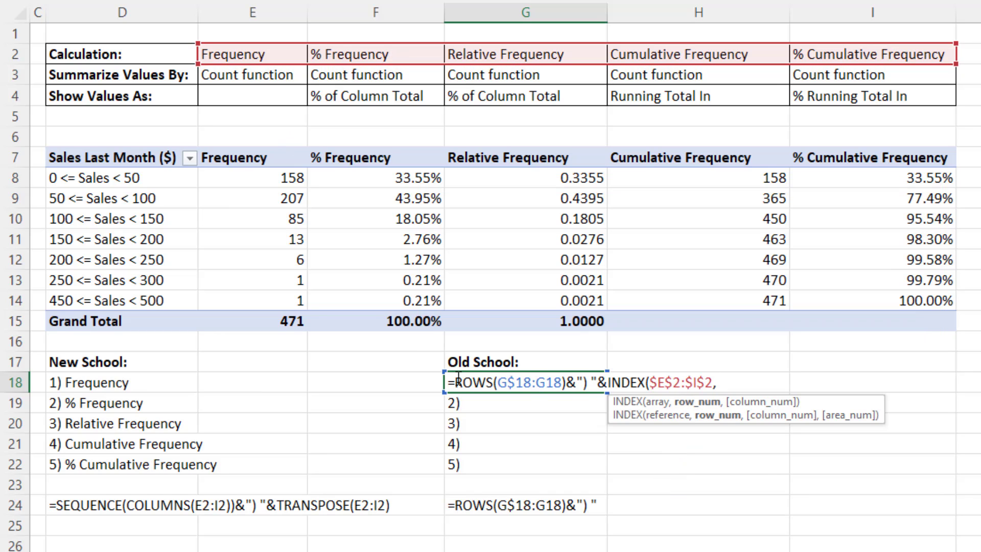
Reuse ROWS(G$18:G18) as INDEX's row number and close the formula in G18.
{"action": "left_click_drag", "start_coordinate": [455, 380], "coordinate": [567, 382]}
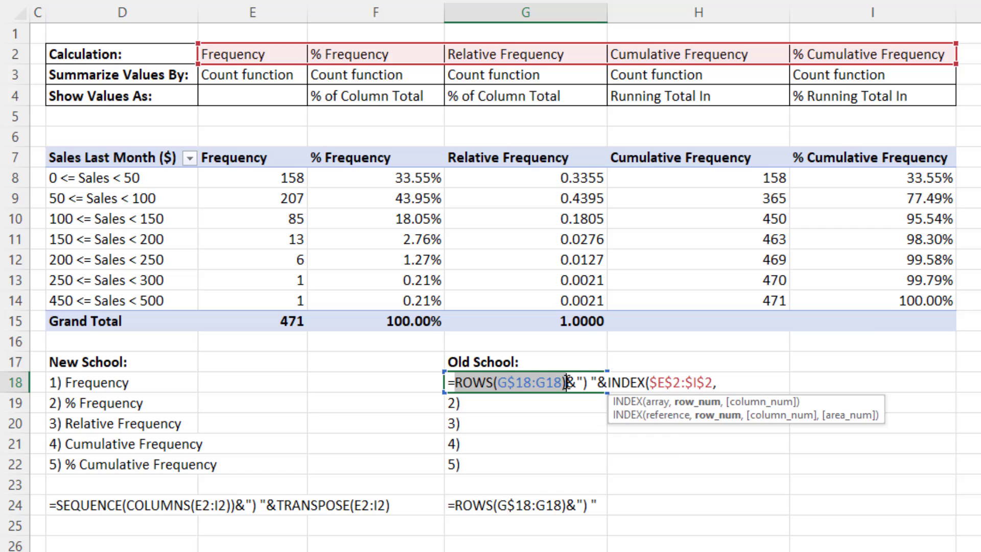
{"action": "key", "text": "ctrl+c"}
{"action": "left_click", "coordinate": [717, 382]}
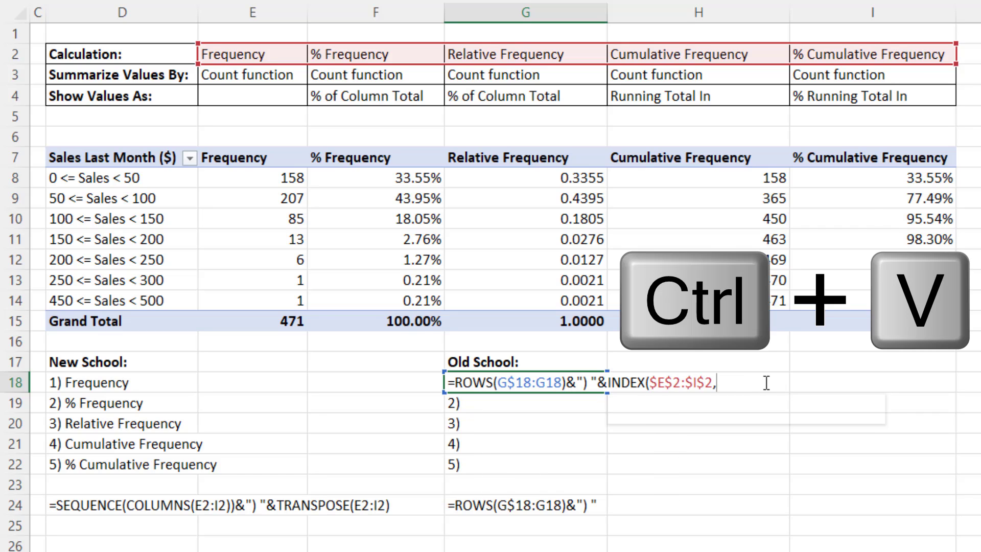
{"action": "key", "text": "ctrl+v"}
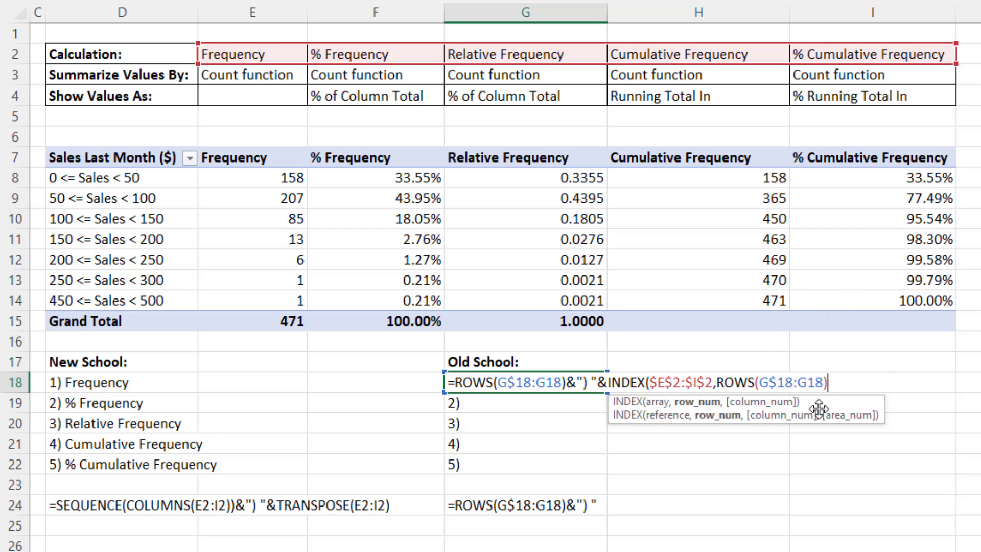
{"action": "type", "text": ")"}
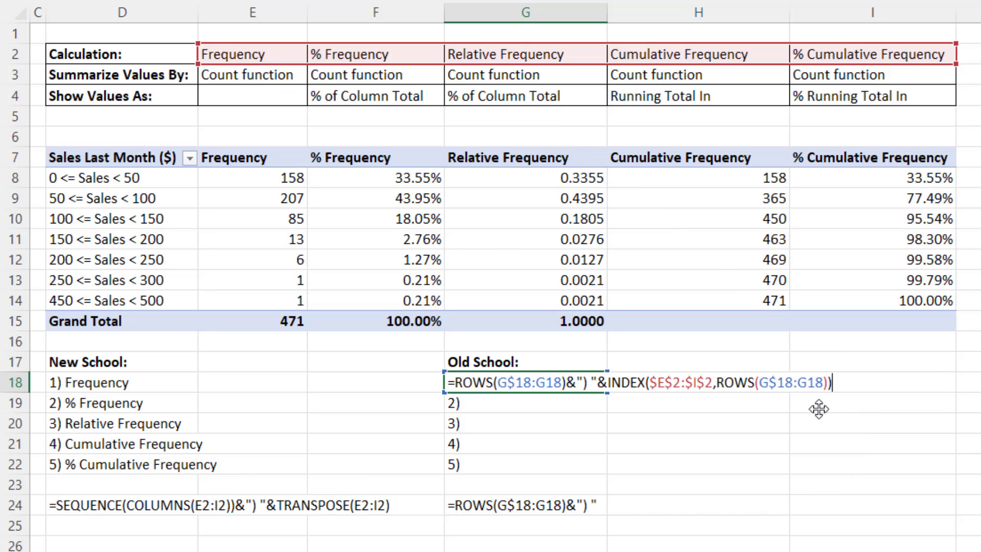
{"action": "key", "text": "ctrl+Return"}
Copy G18's formula down to G22 and check G22's formula.
{"action": "left_click_drag", "start_coordinate": [607, 392], "coordinate": [606, 469]}
{"action": "left_click", "coordinate": [603, 466]}
{"action": "key", "text": "F2"}
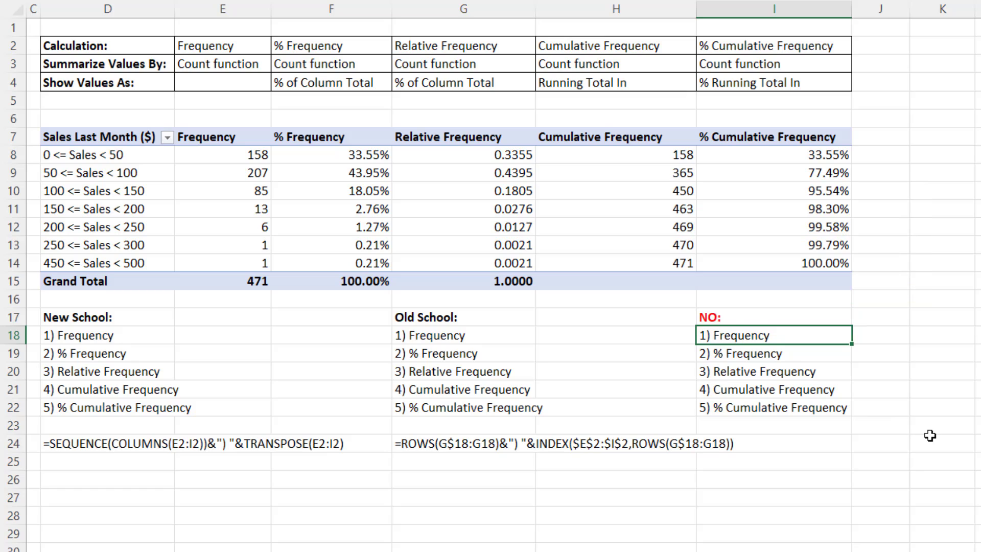
{"action": "key", "text": "F2"}
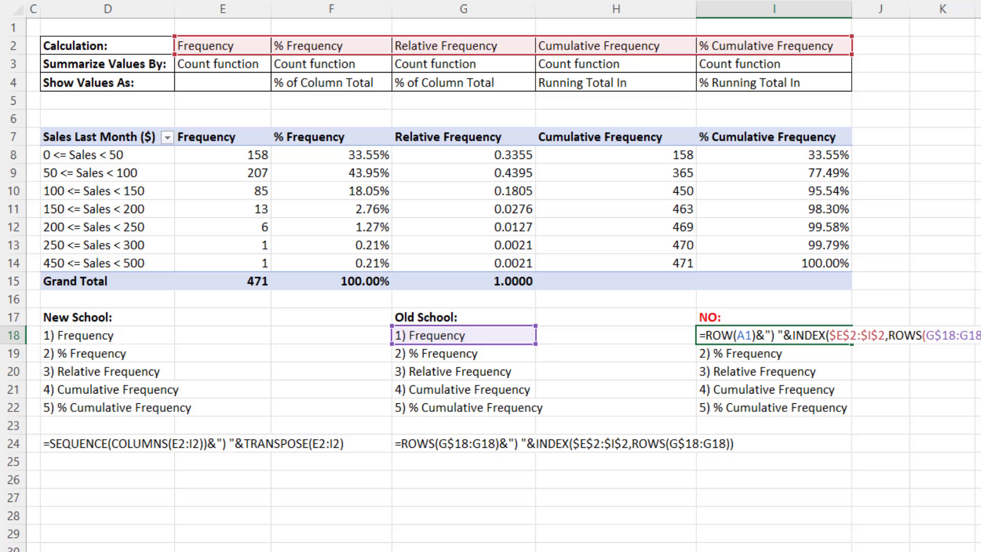
{"action": "key", "text": "Escape"}
{"action": "key", "text": "Down"}
{"action": "key", "text": "Down"}
{"action": "key", "text": "Down"}
{"action": "key", "text": "Down"}
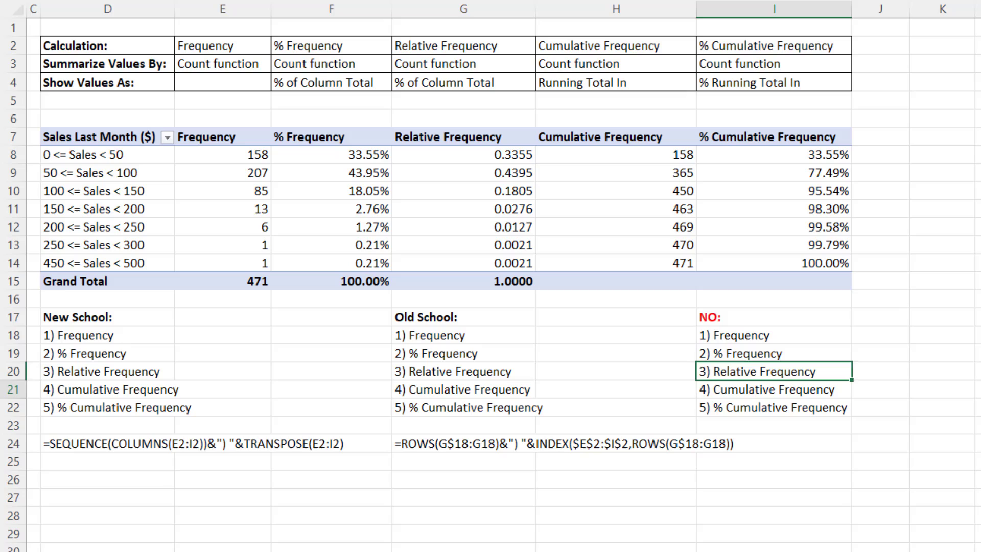
{"action": "key", "text": "F2"}
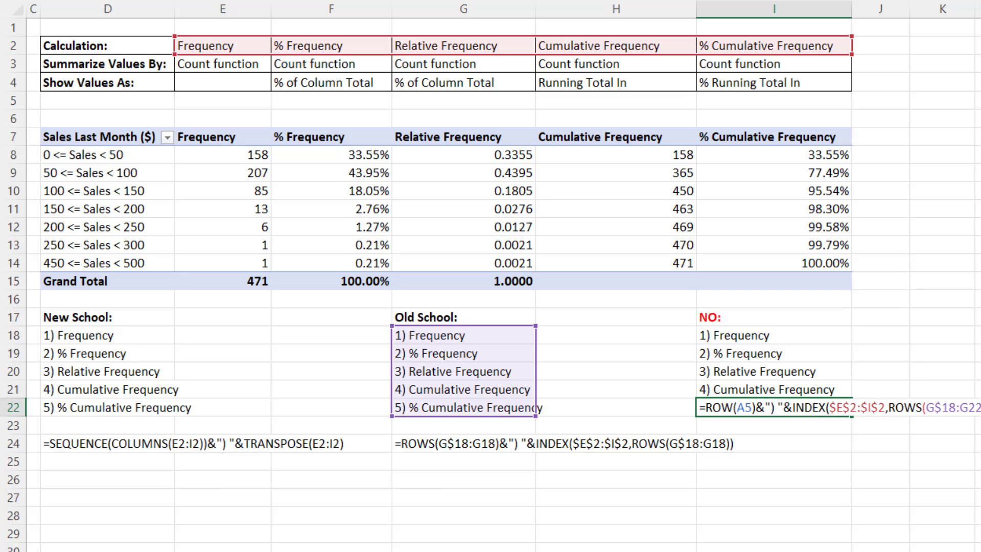
{"action": "key", "text": "Escape"}
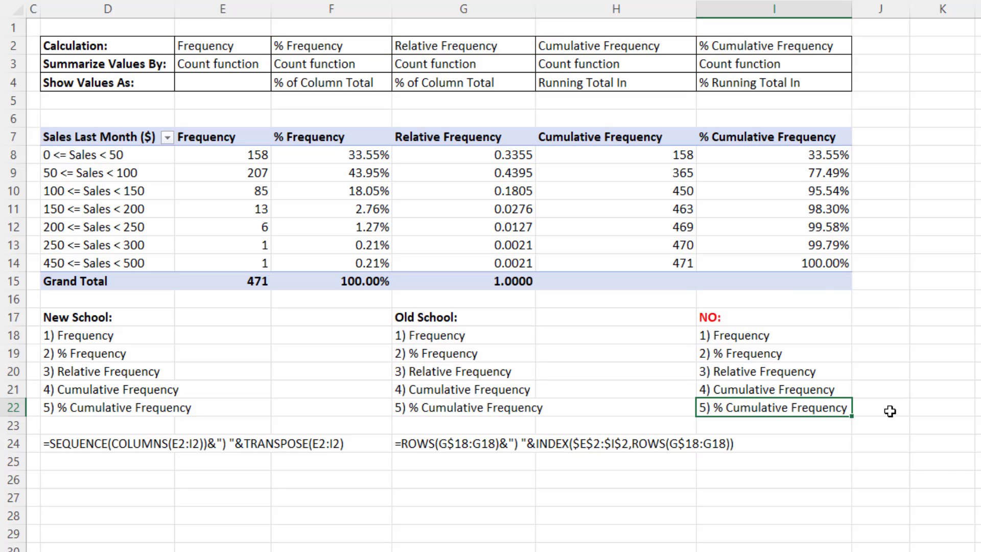
{"action": "double_click", "coordinate": [745, 335]}
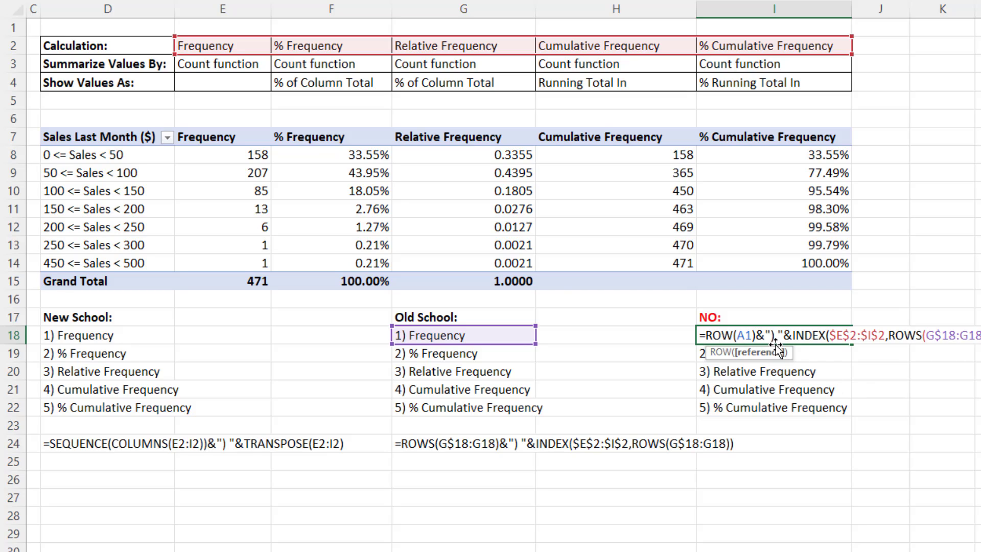
{"action": "key", "text": "Escape"}
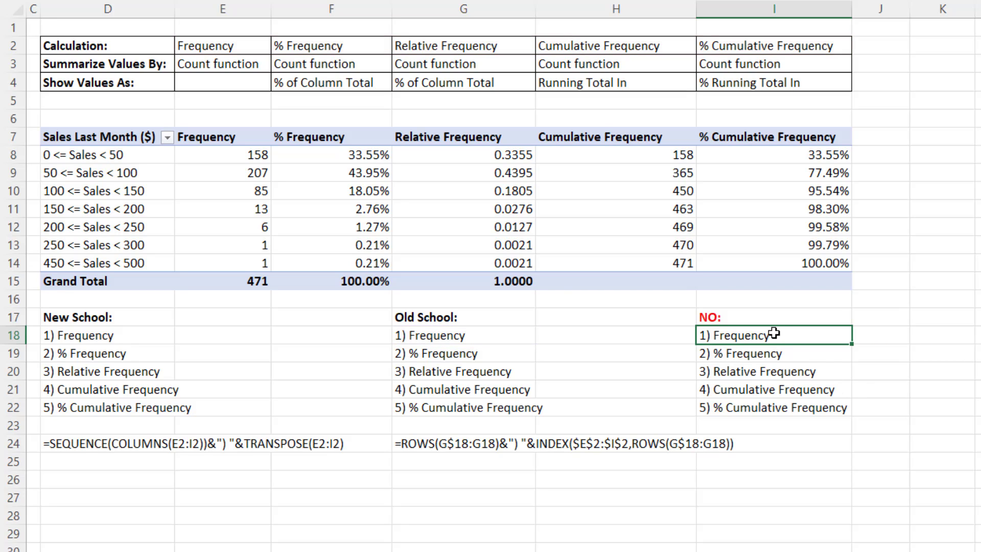
Insert a blank row above row 1 of the sheet.
{"action": "left_click", "coordinate": [13, 26]}
{"action": "right_click", "coordinate": [13, 26]}
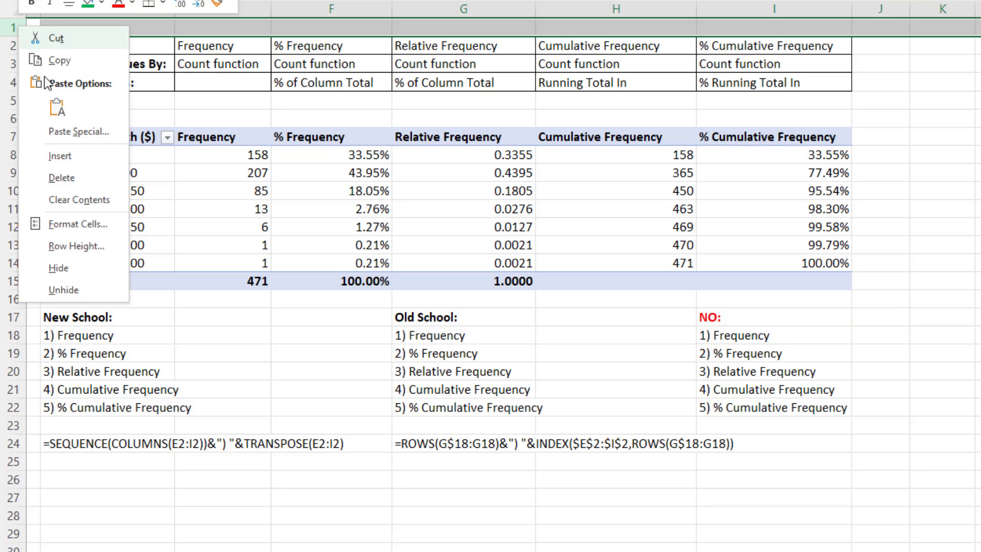
{"action": "left_click", "coordinate": [77, 153]}
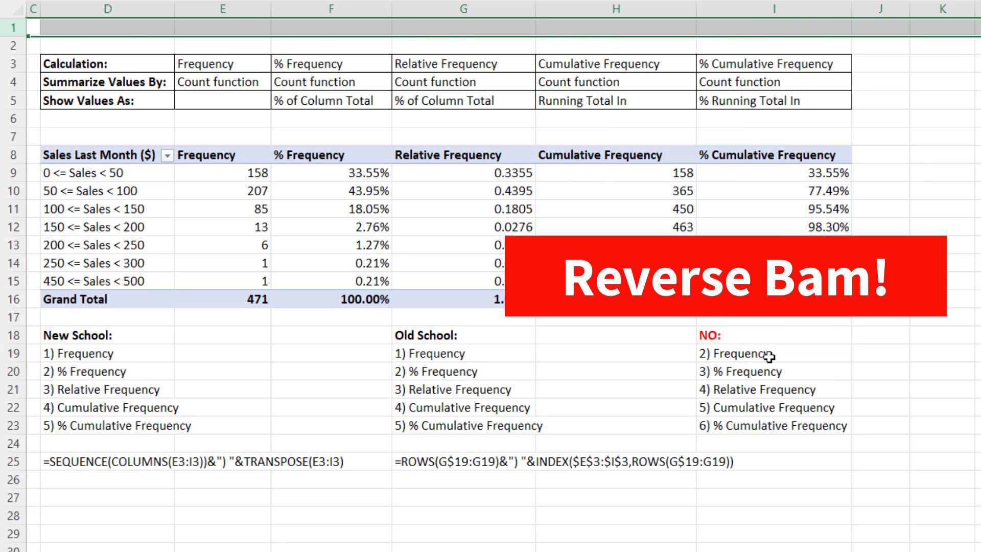
Compare the formulas in I19, now showing 2) Frequency, and G19, still numbered 1).
{"action": "left_click", "coordinate": [769, 354]}
{"action": "key", "text": "F2"}
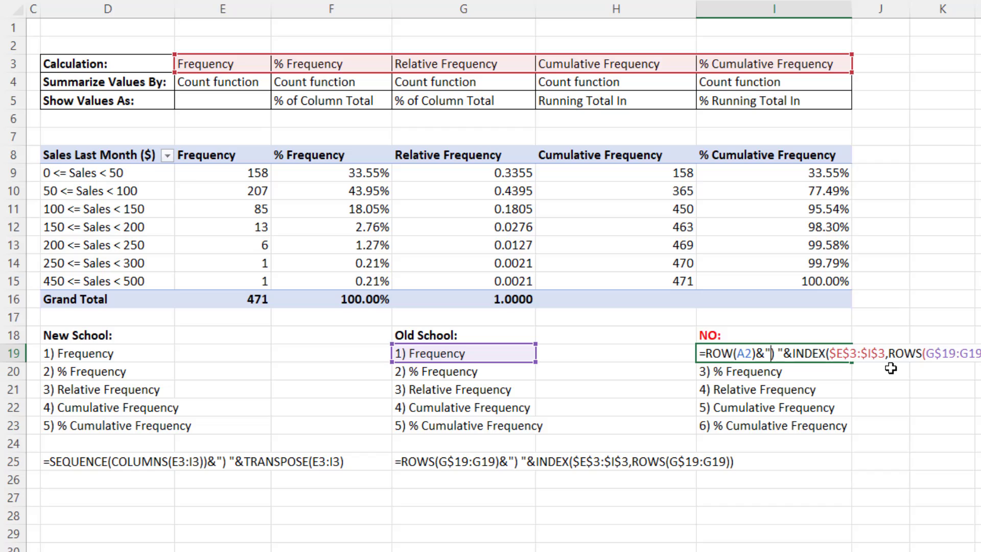
{"action": "key", "text": "Escape"}
{"action": "left_click", "coordinate": [449, 354]}
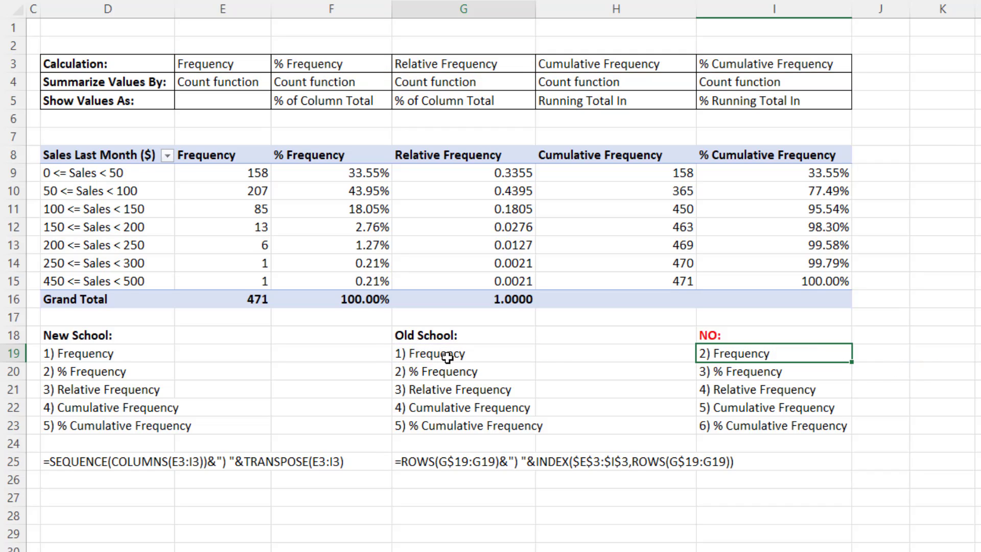
{"action": "key", "text": "F2"}
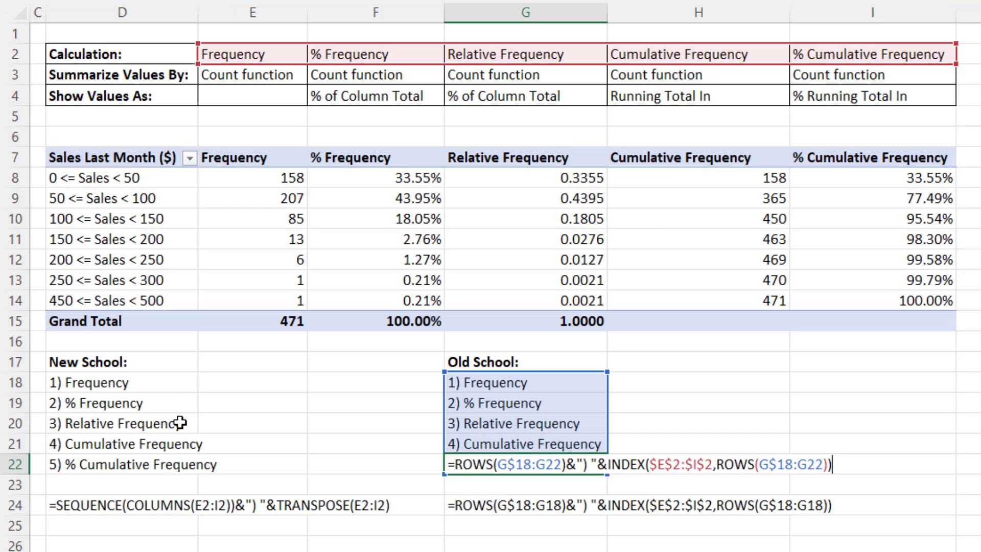
{"action": "key", "text": "Escape"}
{"action": "left_click", "coordinate": [97, 382]}
{"action": "key", "text": "F2"}
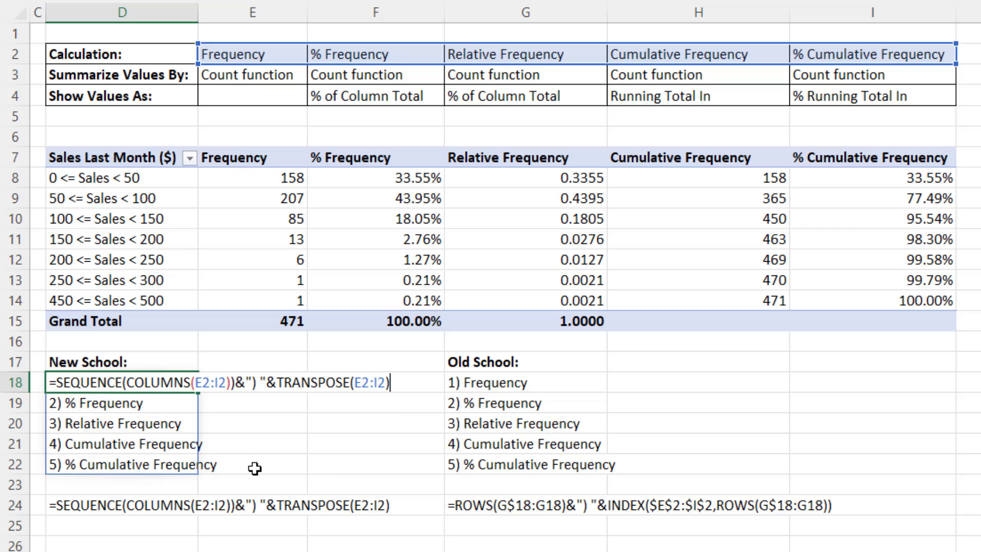
{"action": "left_click", "coordinate": [459, 382]}
{"action": "key", "text": "F2"}
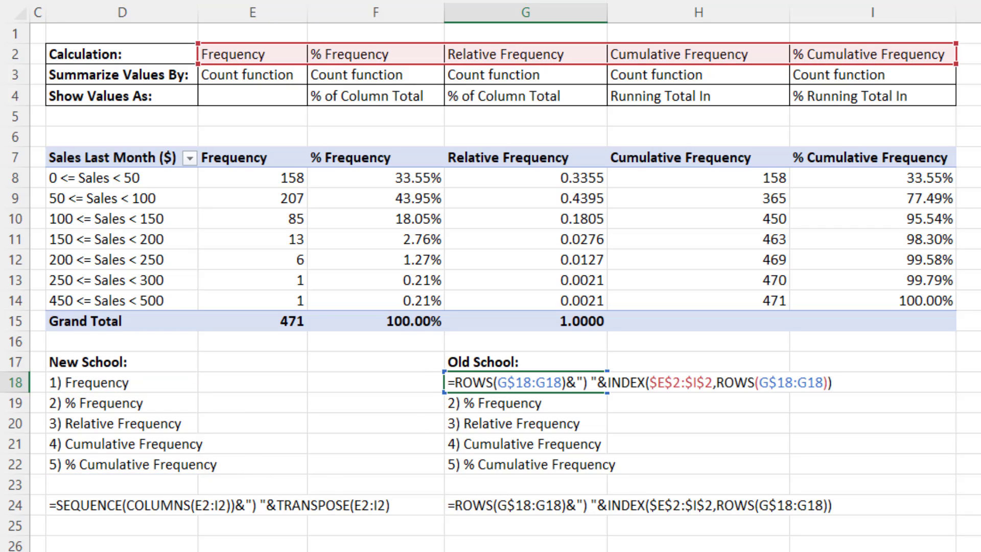